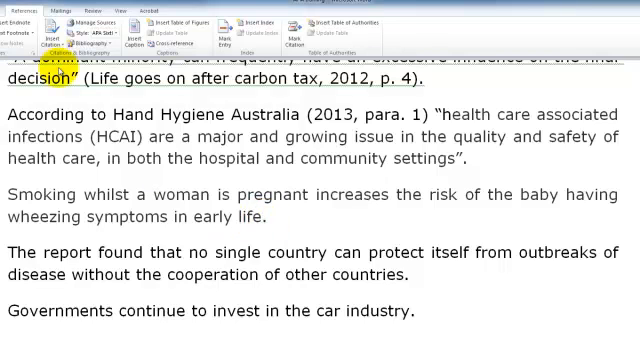
# - Bring up the list of saved sources for citing the smoking-during-pregnancy sentence
pyautogui.click(48, 36)
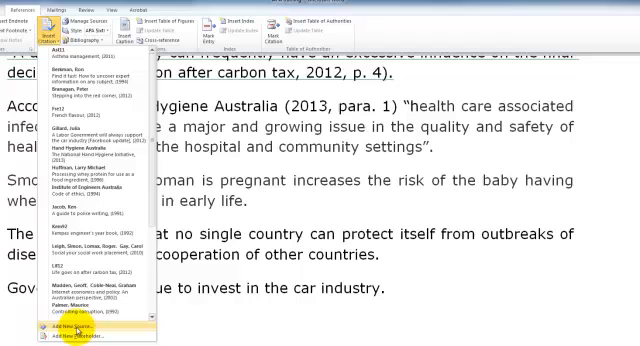
# - Cite the Asthma management (2011) web page and review its full source fields, checking the web site name
pyautogui.click(58, 52)
pyautogui.click(350, 202)
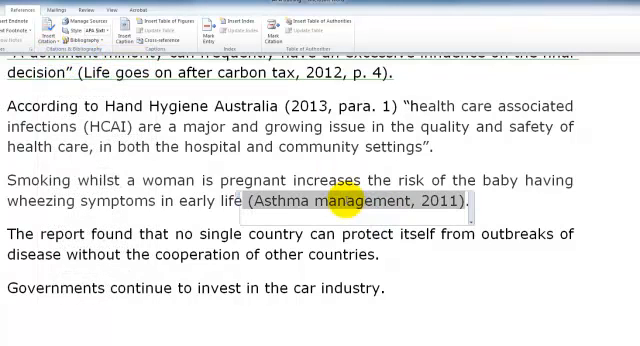
pyautogui.click(470, 205)
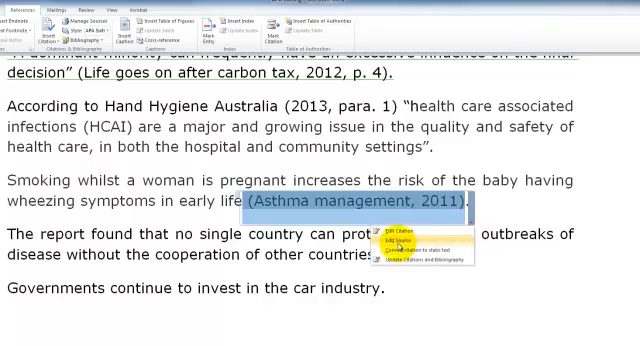
pyautogui.click(398, 241)
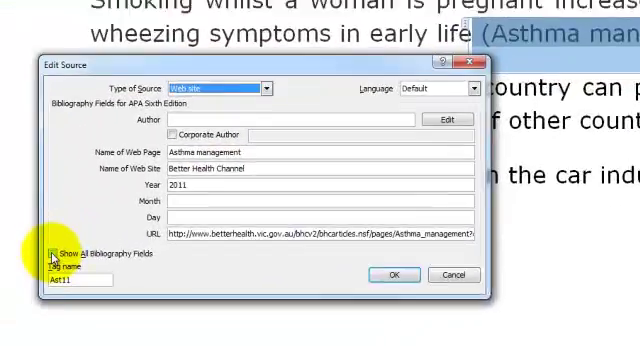
pyautogui.click(53, 255)
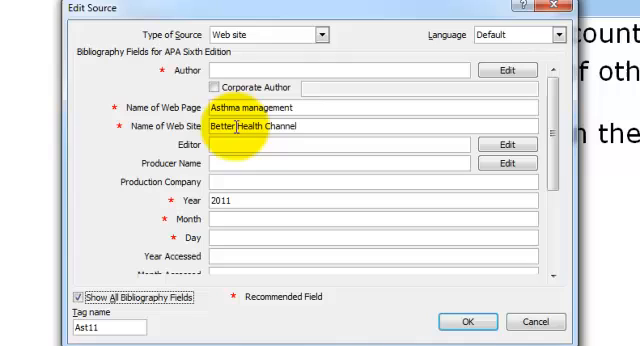
pyautogui.click(230, 126)
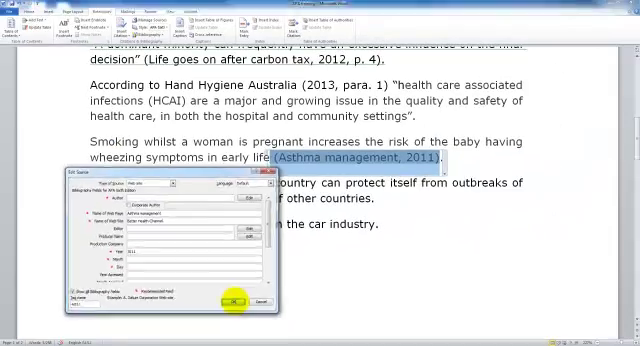
# - Accept the source details, then cite the undated 'What the world can do' page after 'other countries'
pyautogui.click(468, 322)
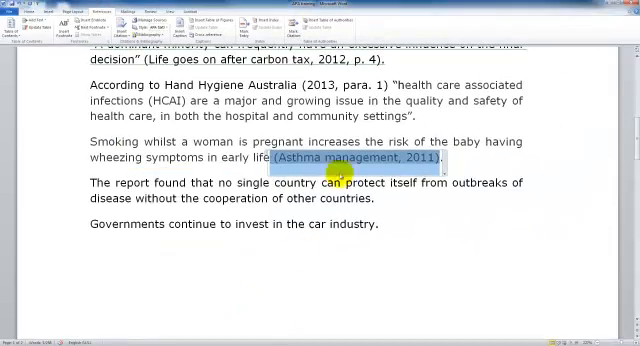
pyautogui.click(460, 157)
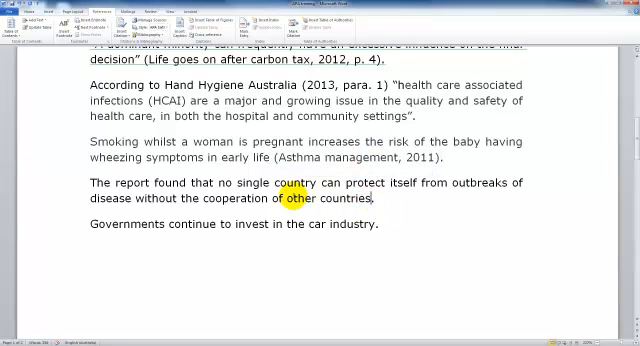
pyautogui.click(130, 37)
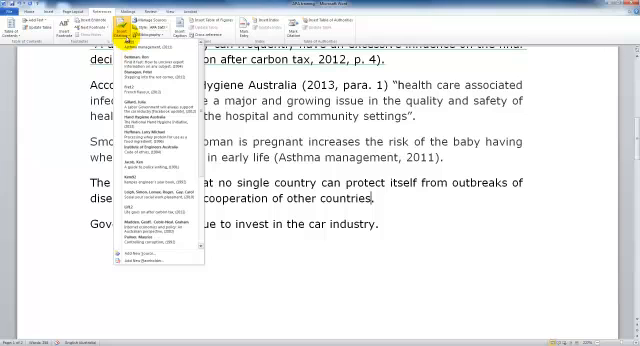
pyautogui.scroll(-3, 196, 106)
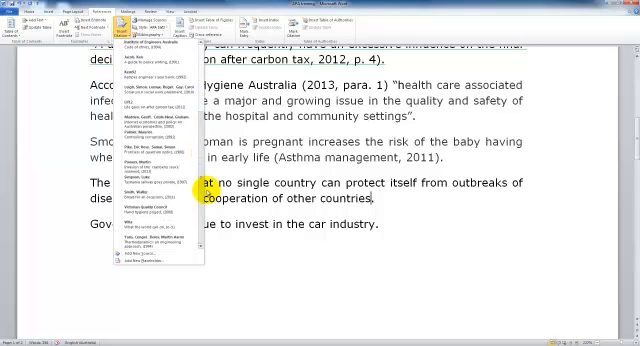
pyautogui.click(163, 226)
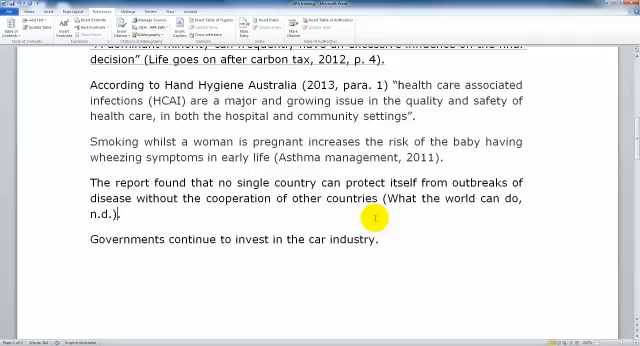
pyautogui.click(400, 199)
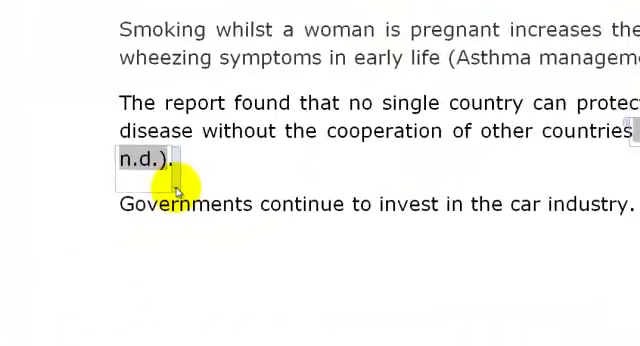
pyautogui.click(121, 221)
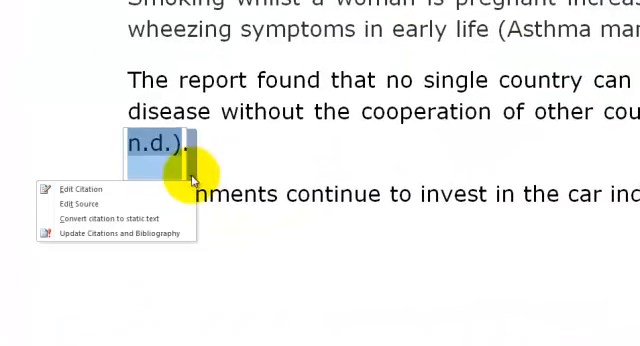
pyautogui.click(135, 204)
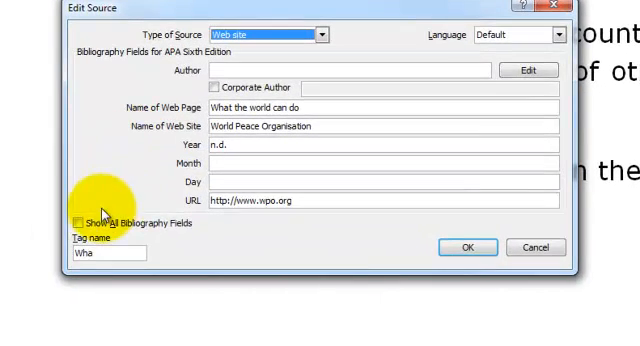
pyautogui.click(78, 223)
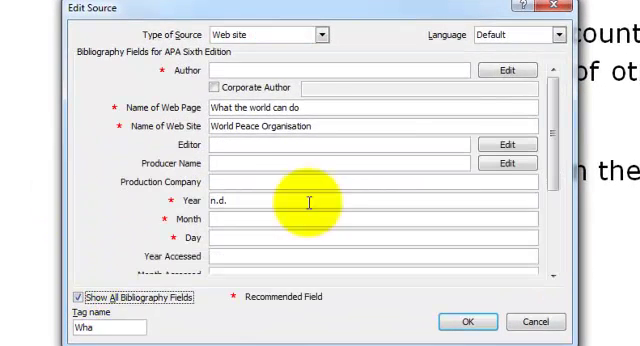
pyautogui.click(253, 70)
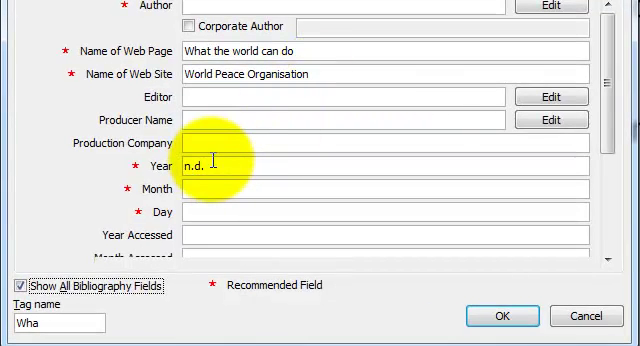
pyautogui.click(221, 166)
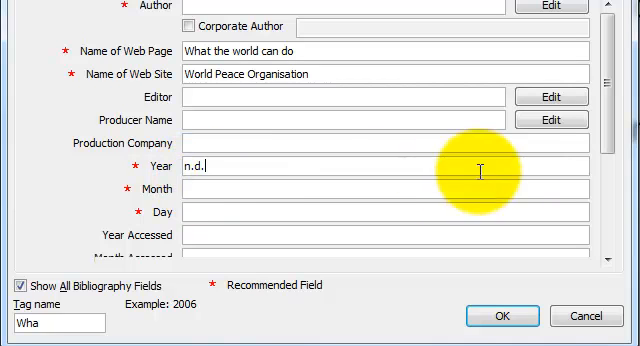
pyautogui.moveTo(607, 111); pyautogui.dragTo(622, 245)
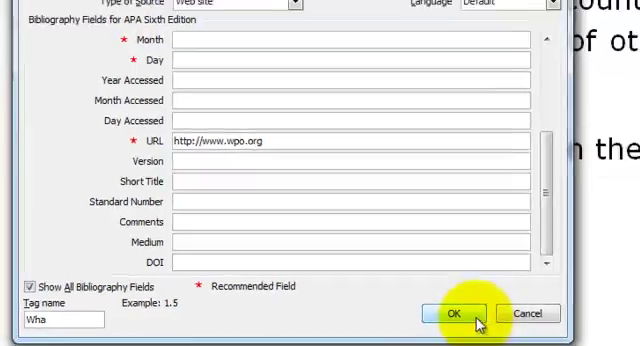
pyautogui.click(455, 314)
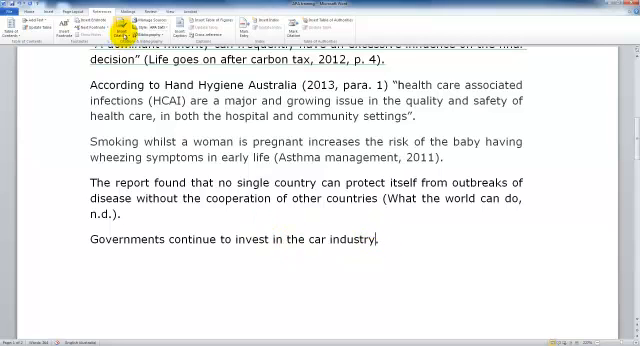
# - Cite the 2012 Gillard Facebook update after 'car industry' and show all its bibliography fields
pyautogui.click(122, 32)
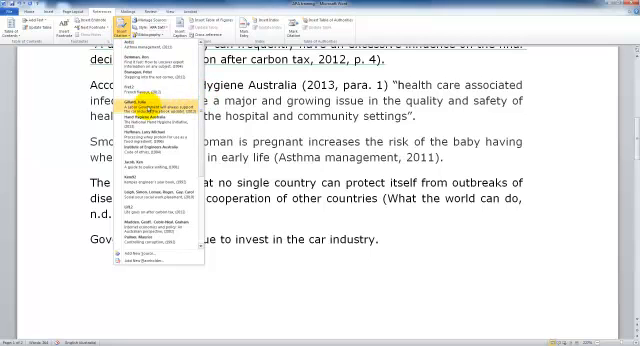
pyautogui.click(145, 105)
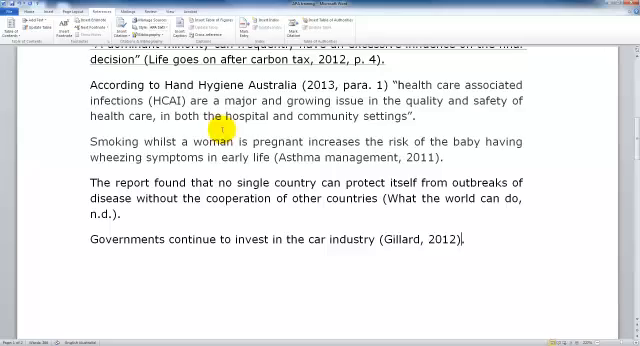
pyautogui.click(460, 240)
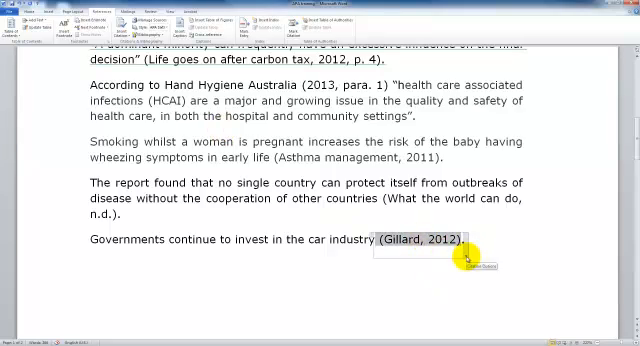
pyautogui.click(462, 240)
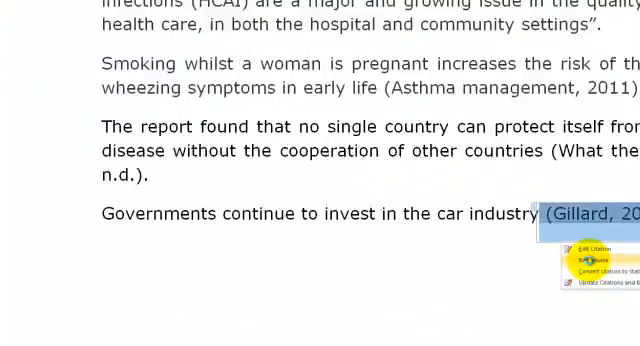
pyautogui.click(408, 268)
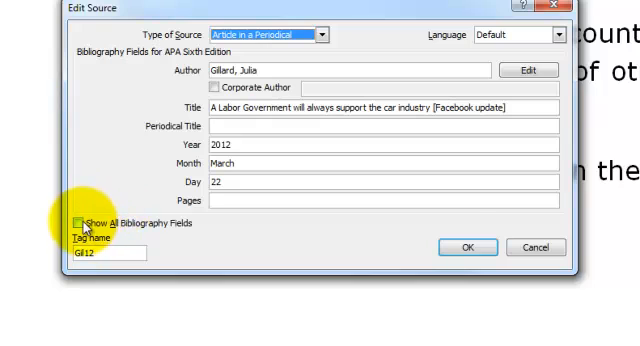
pyautogui.click(78, 223)
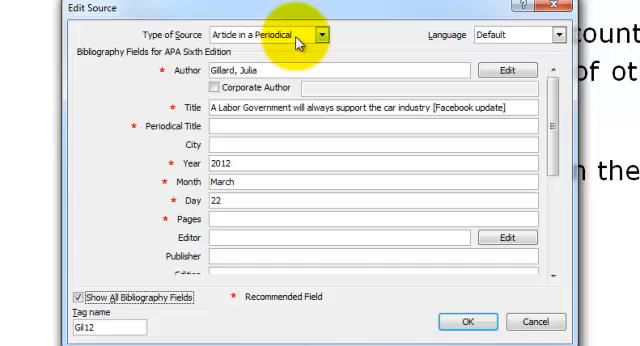
pyautogui.click(268, 70)
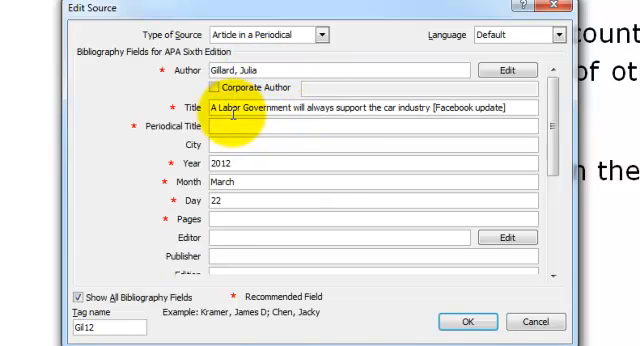
pyautogui.click(240, 107)
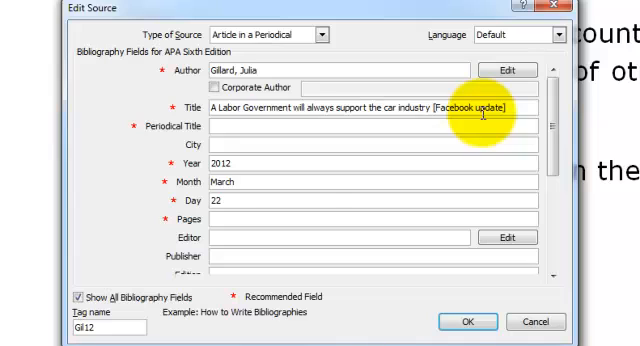
pyautogui.click(247, 163)
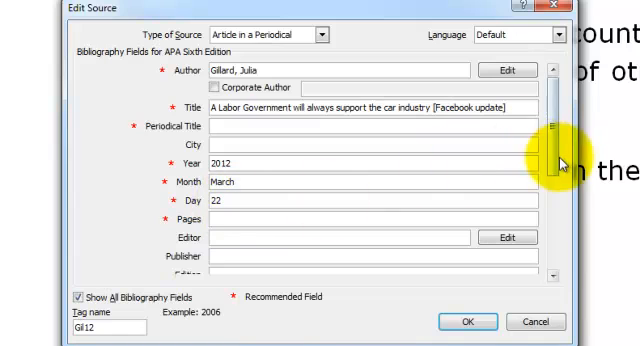
# - Copy the Facebook post's link address from the browser for the source record's URL field
pyautogui.click(553, 275)
pyautogui.click(263, 258)
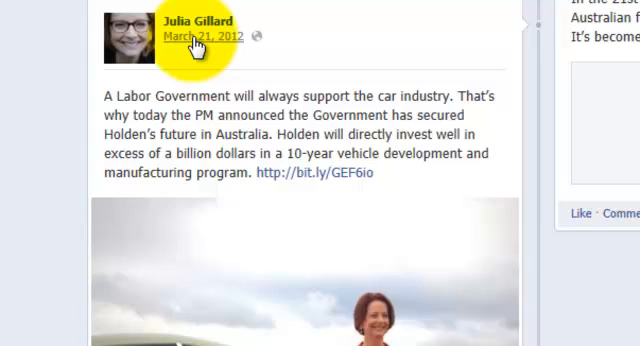
pyautogui.rightClick(197, 44)
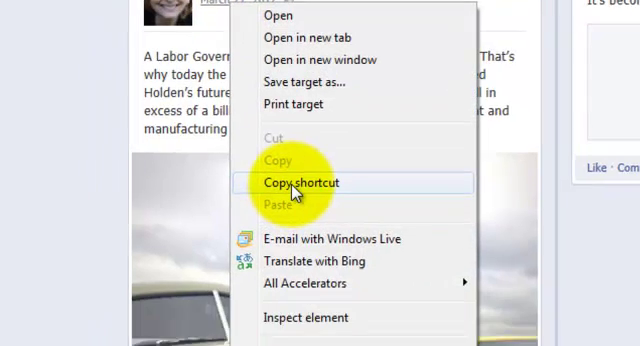
pyautogui.click(264, 232)
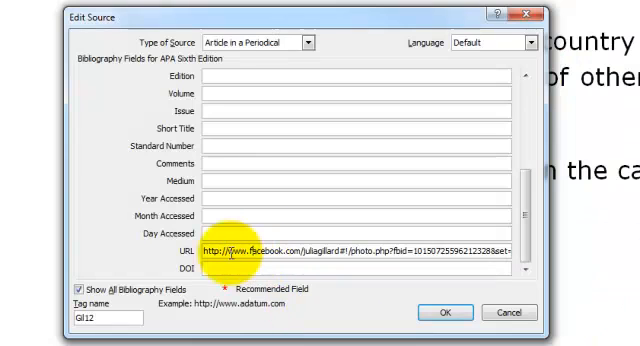